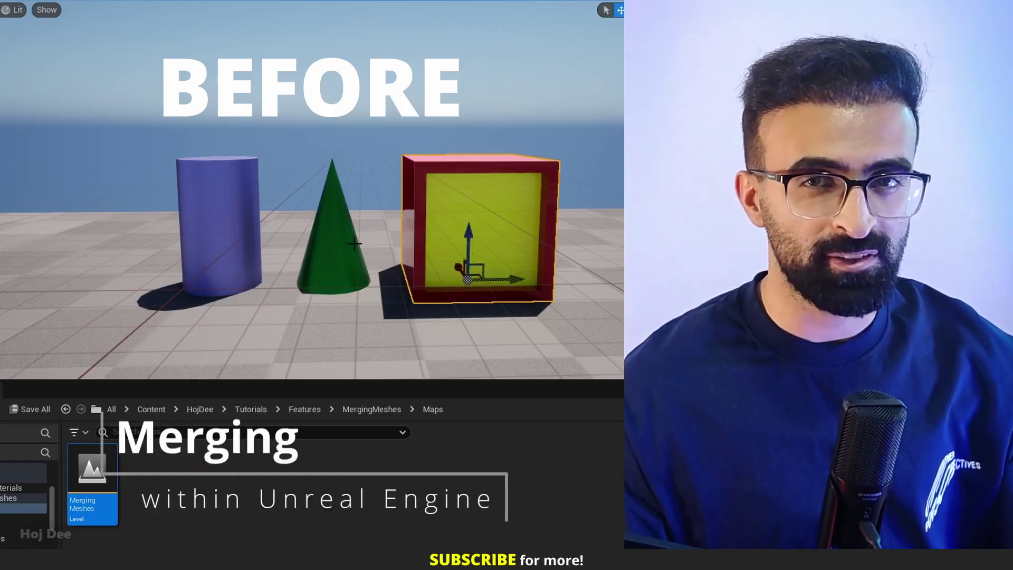
# Select the box, cone and cylinder and run Convert Actors To Static Mesh.
pyautogui.keyDown('ctrl'); pyautogui.click(333, 243); pyautogui.keyUp('ctrl')
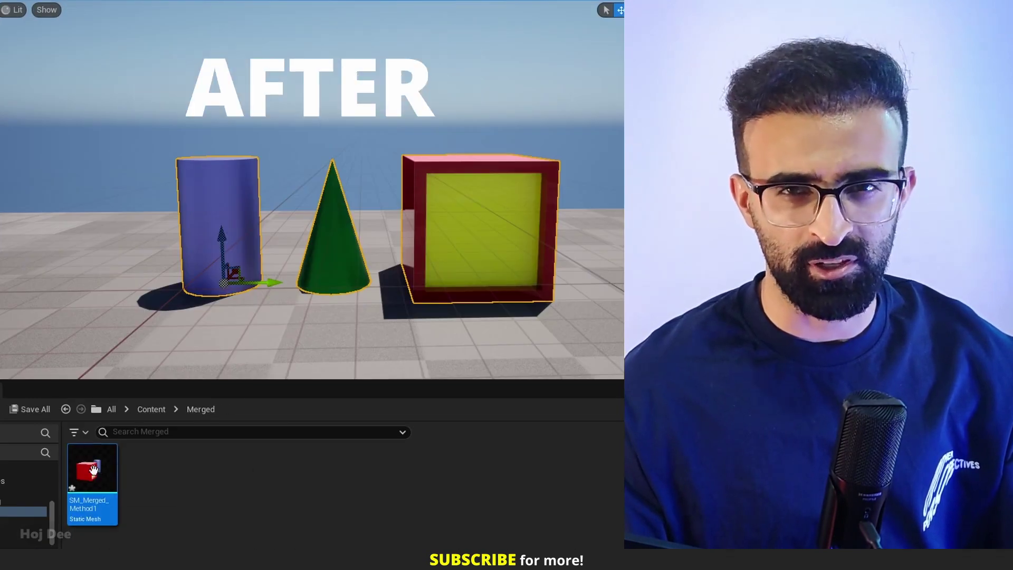
pyautogui.moveTo(93, 469); pyautogui.dragTo(46, 308)
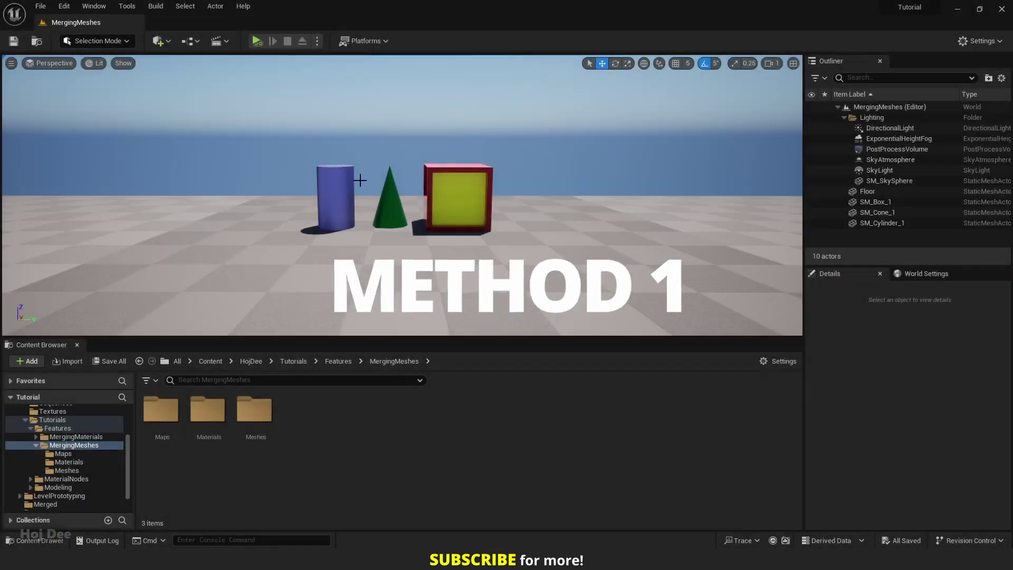
pyautogui.click(459, 208)
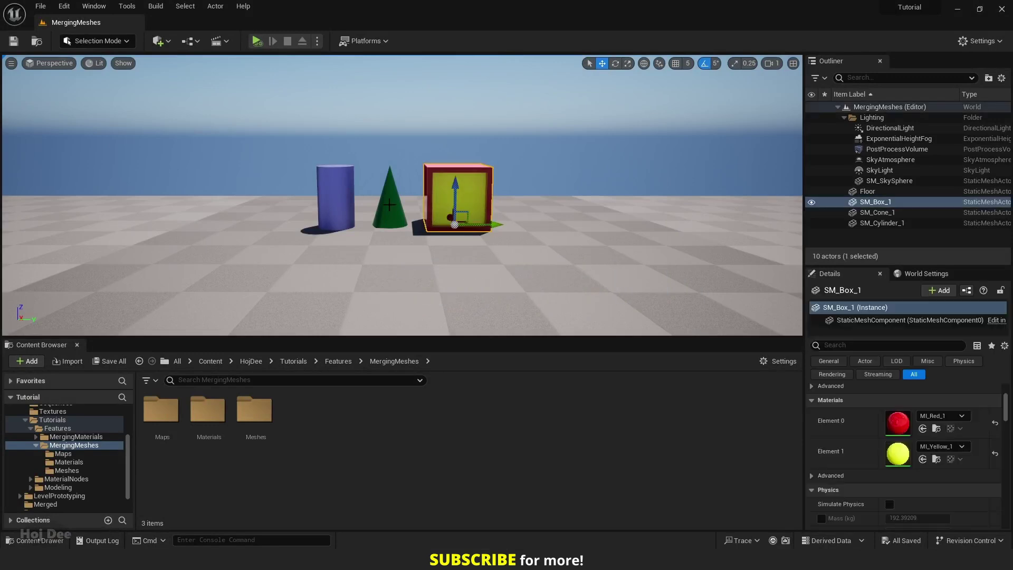
pyautogui.keyDown('ctrl'); pyautogui.click(389, 204); pyautogui.keyUp('ctrl')
pyautogui.keyDown('ctrl'); pyautogui.click(339, 203); pyautogui.keyUp('ctrl')
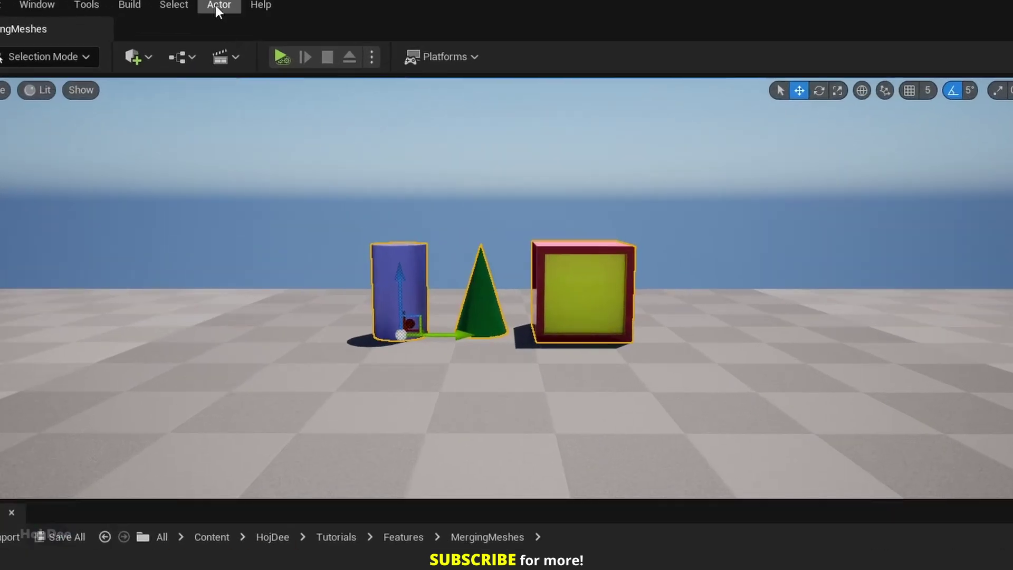
pyautogui.click(213, 6)
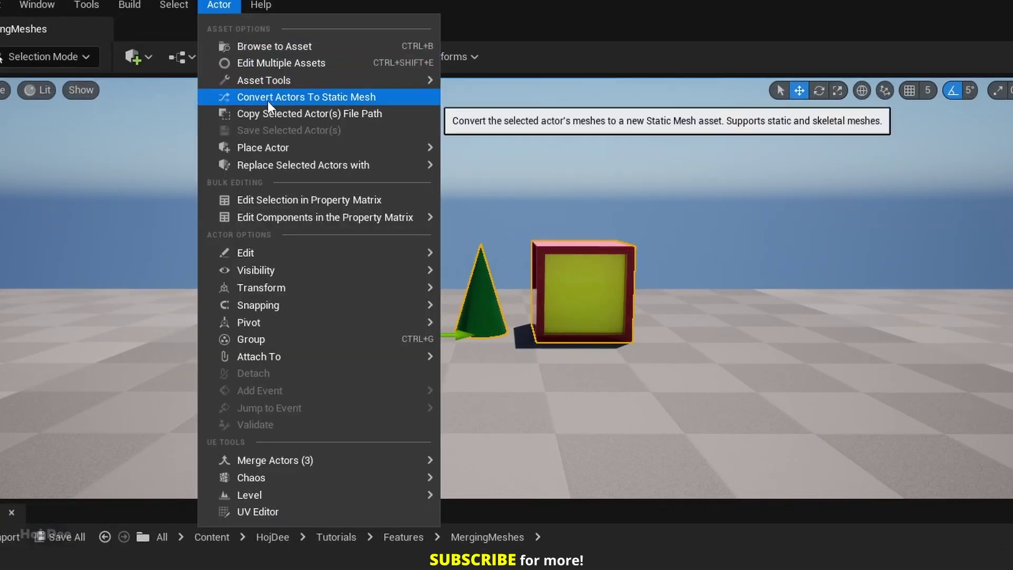
pyautogui.click(300, 97)
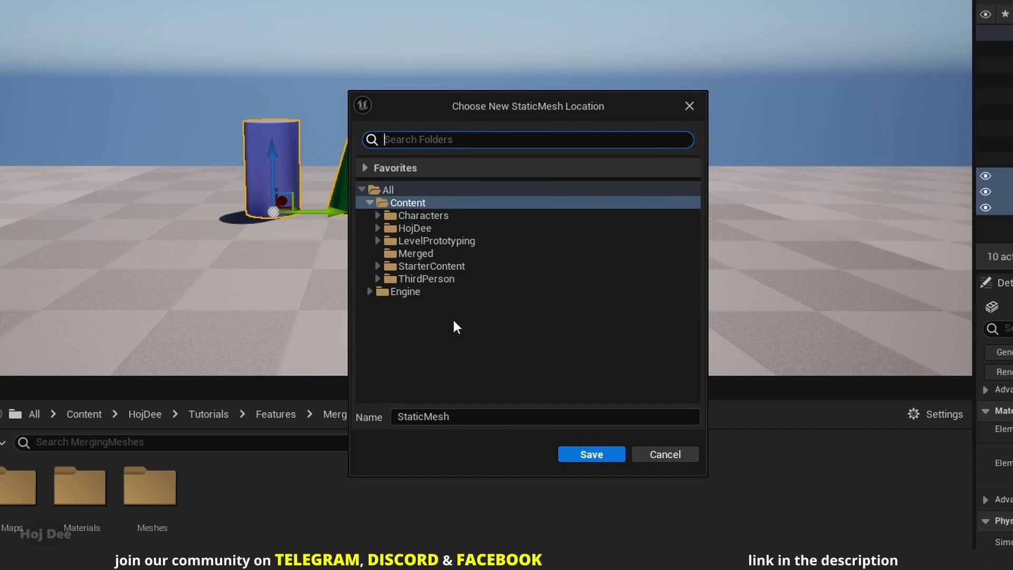
# Save the mesh as SM_Merged_Method1A in the Merged folder and place it in the level.
pyautogui.click(396, 254)
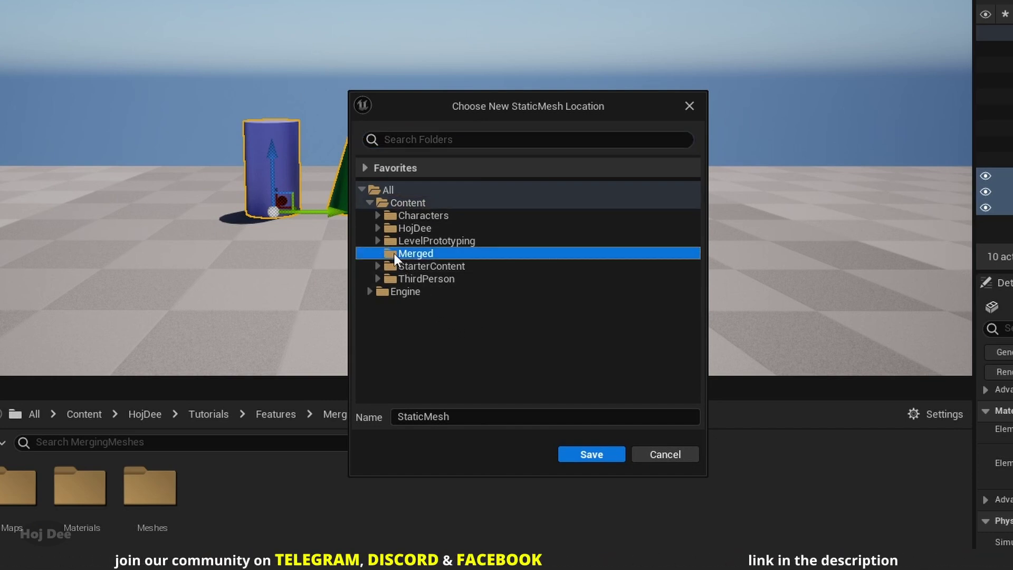
pyautogui.moveTo(450, 417); pyautogui.dragTo(433, 416)
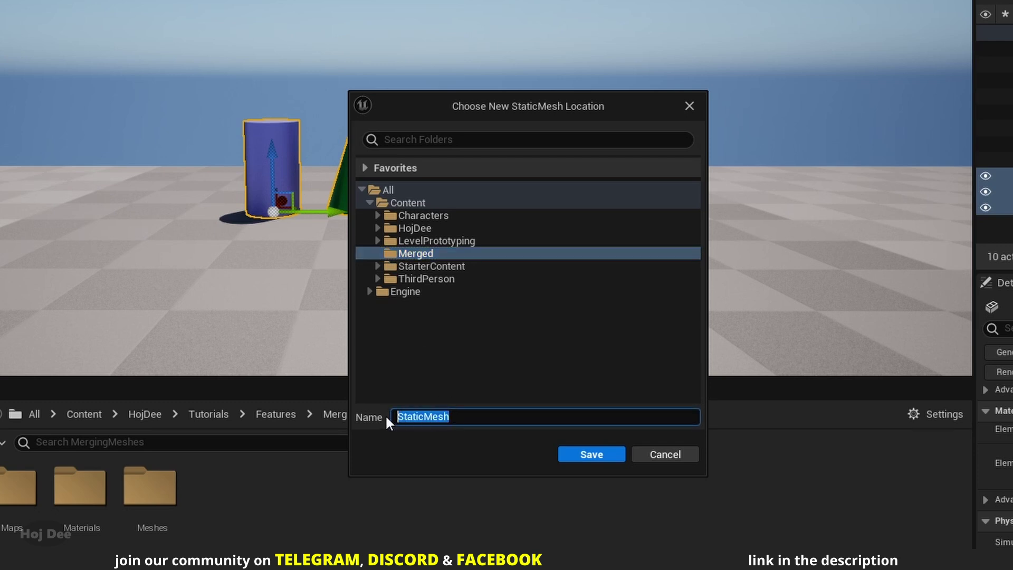
pyautogui.write('SM_Merged_M')
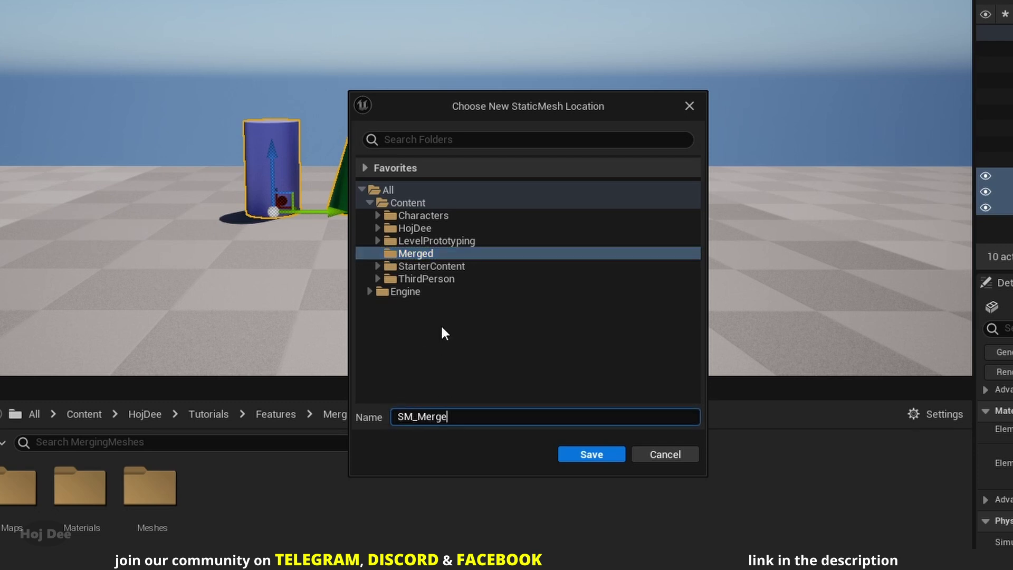
pyautogui.write('ethod1A')
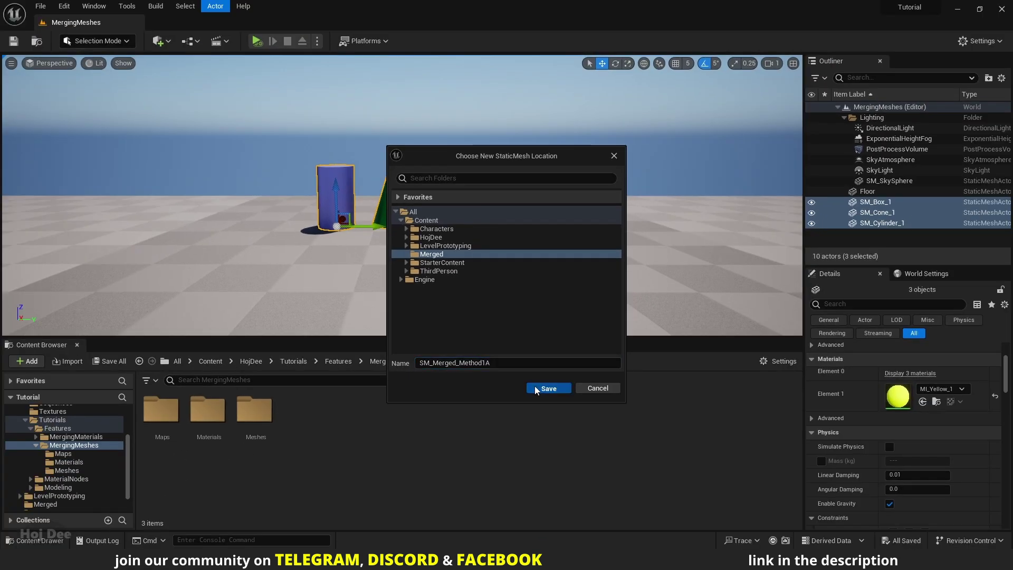
pyautogui.click(592, 454)
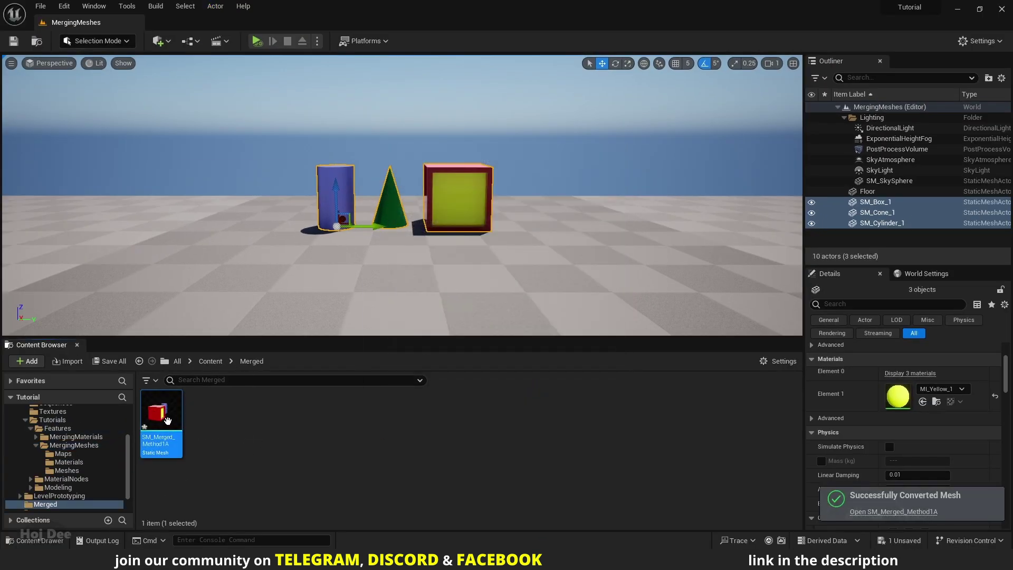
pyautogui.moveTo(169, 411); pyautogui.dragTo(284, 294)
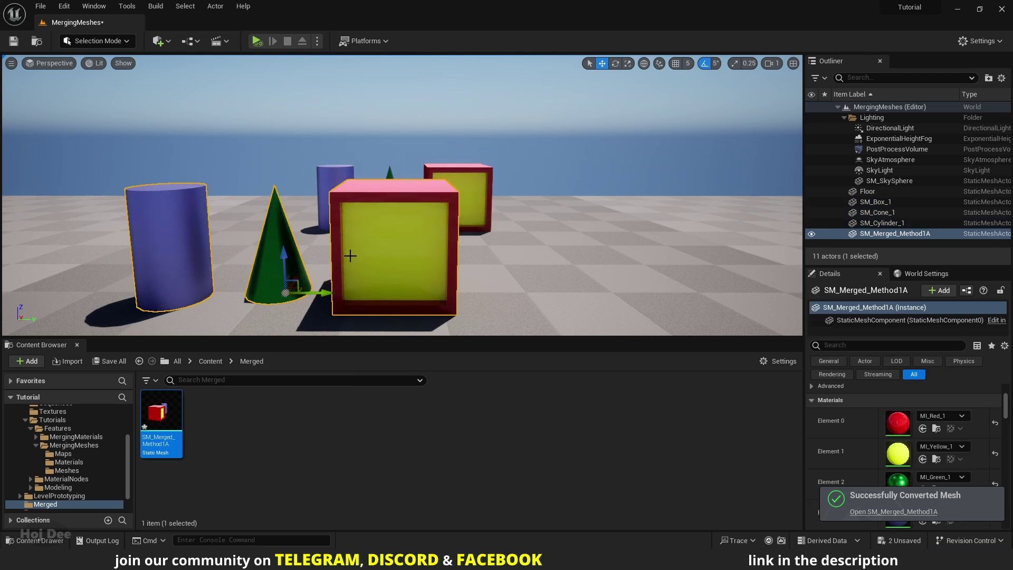
pyautogui.moveTo(350, 255)
pyautogui.mouseDown(button='right')
pyautogui.moveTo(348, 263)
pyautogui.moveTo(346, 249)
pyautogui.mouseUp(button='right')
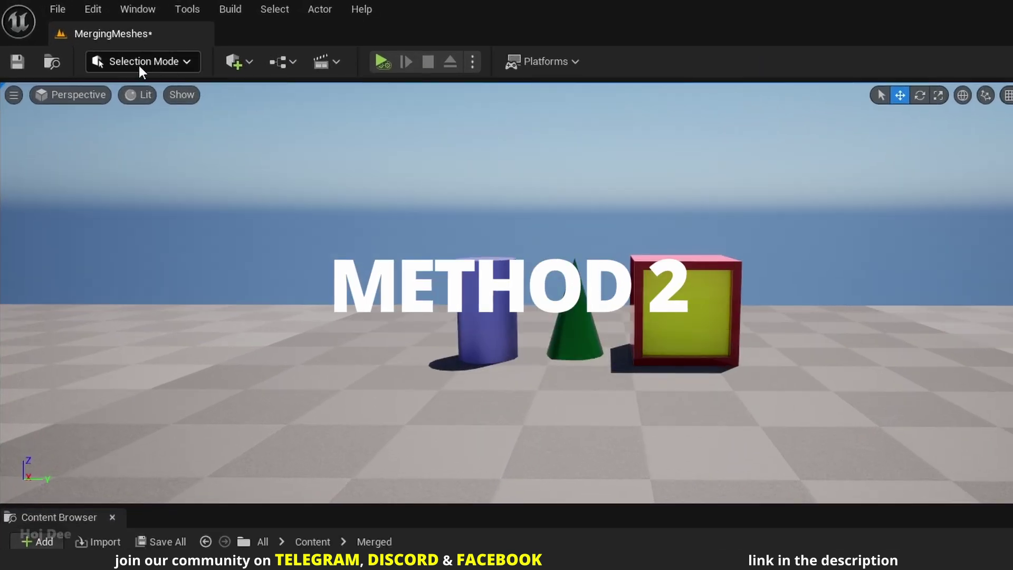
pyautogui.click(103, 40)
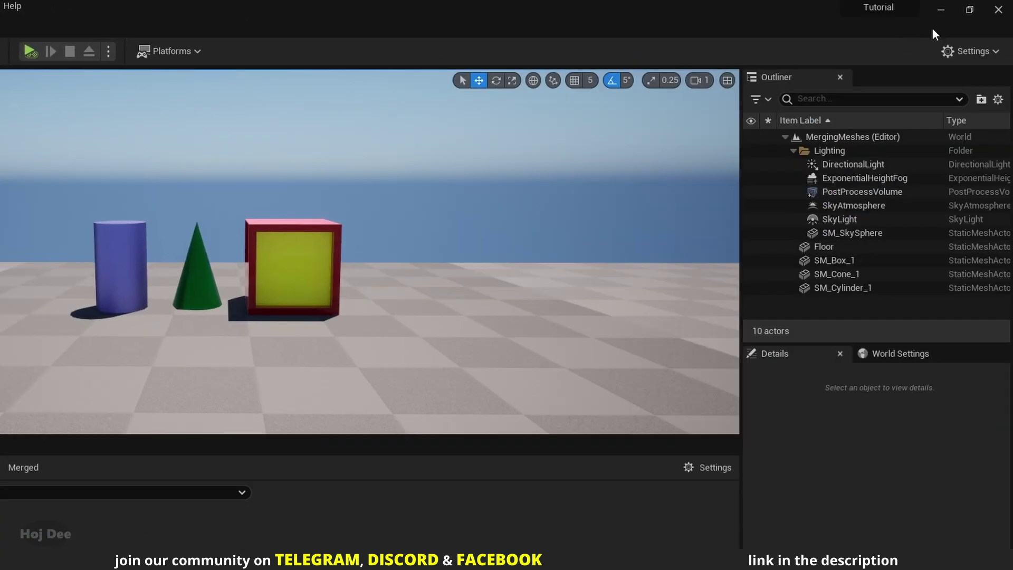
pyautogui.click(966, 49)
pyautogui.click(892, 118)
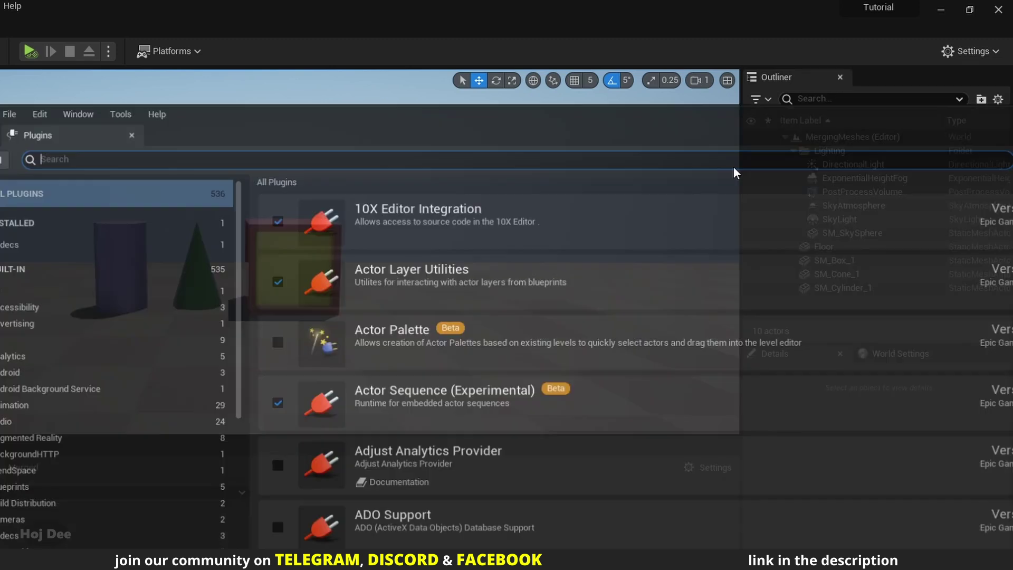
pyautogui.write('mode')
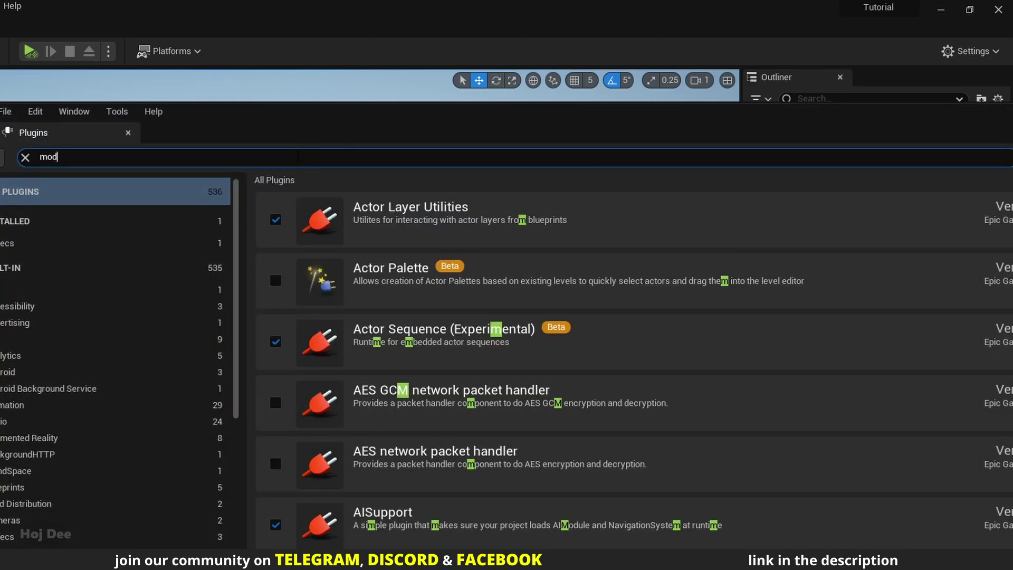
pyautogui.write('ling tools')
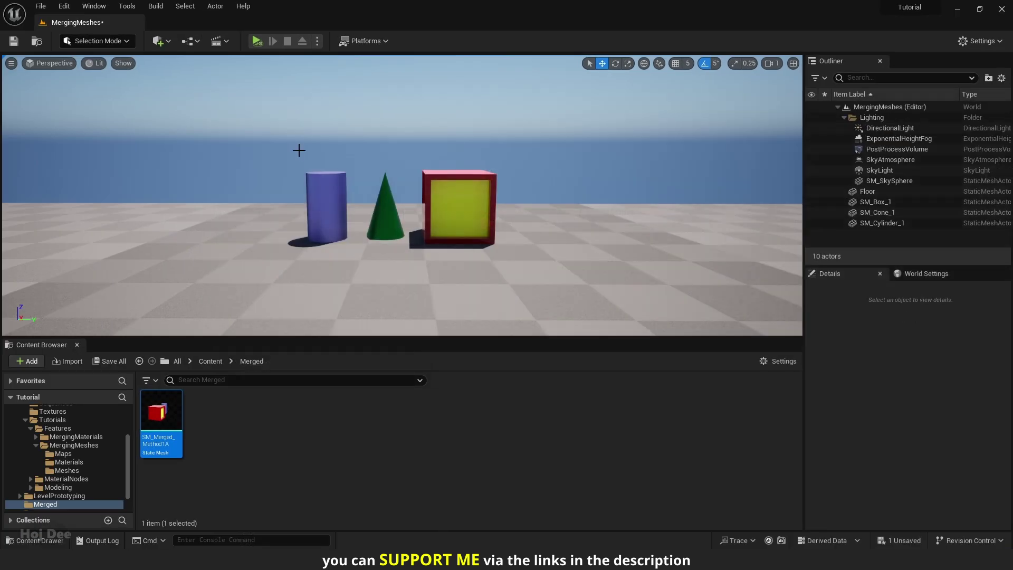
# In Modeling Mode, append the box, cone and cylinder with inputs hidden and accept.
pyautogui.hotkey('shift', '5')
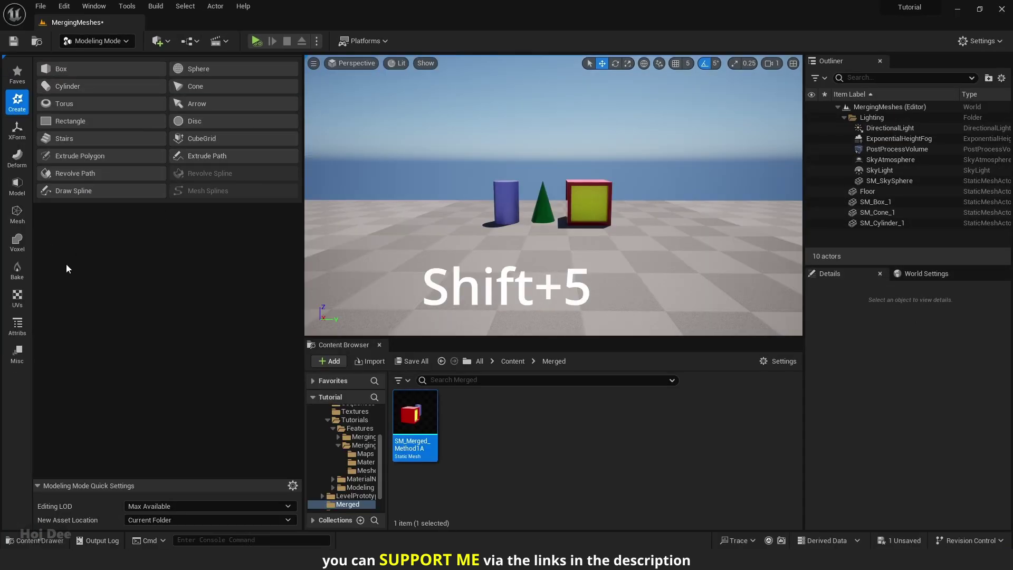
pyautogui.click(586, 204)
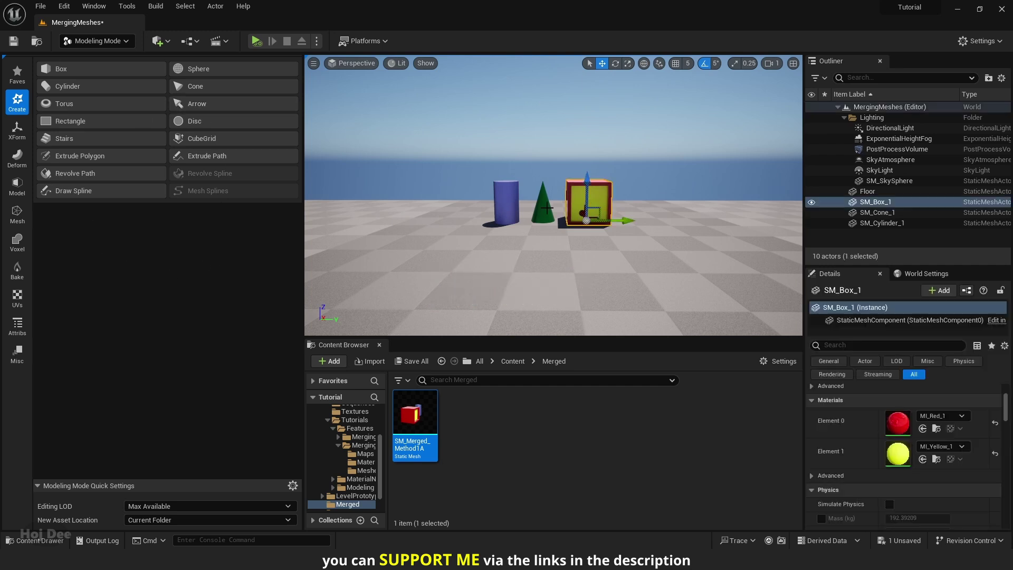
pyautogui.keyDown('ctrl'); pyautogui.click(543, 205); pyautogui.keyUp('ctrl')
pyautogui.keyDown('ctrl'); pyautogui.click(504, 204); pyautogui.keyUp('ctrl')
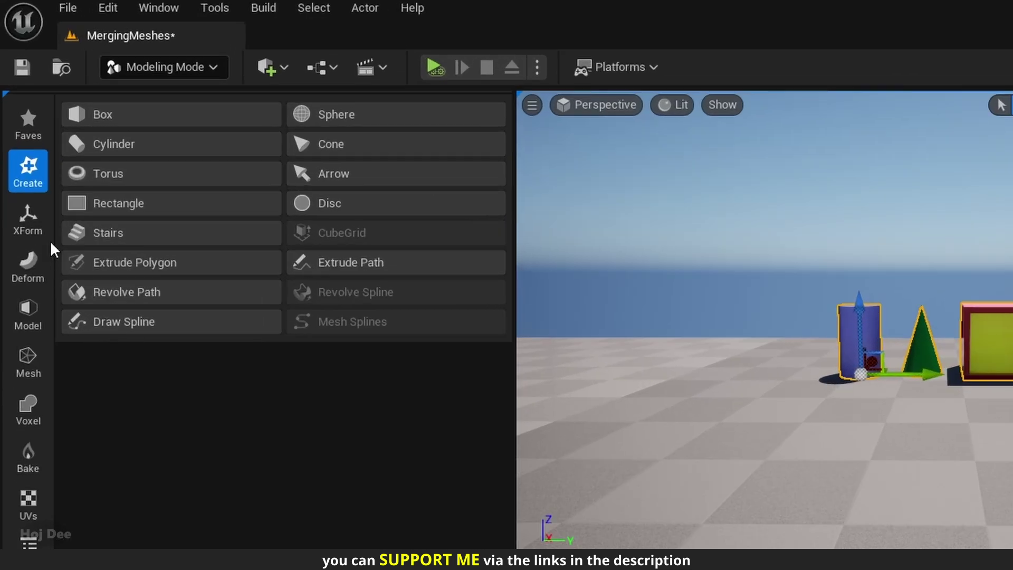
pyautogui.click(17, 129)
pyautogui.click(135, 150)
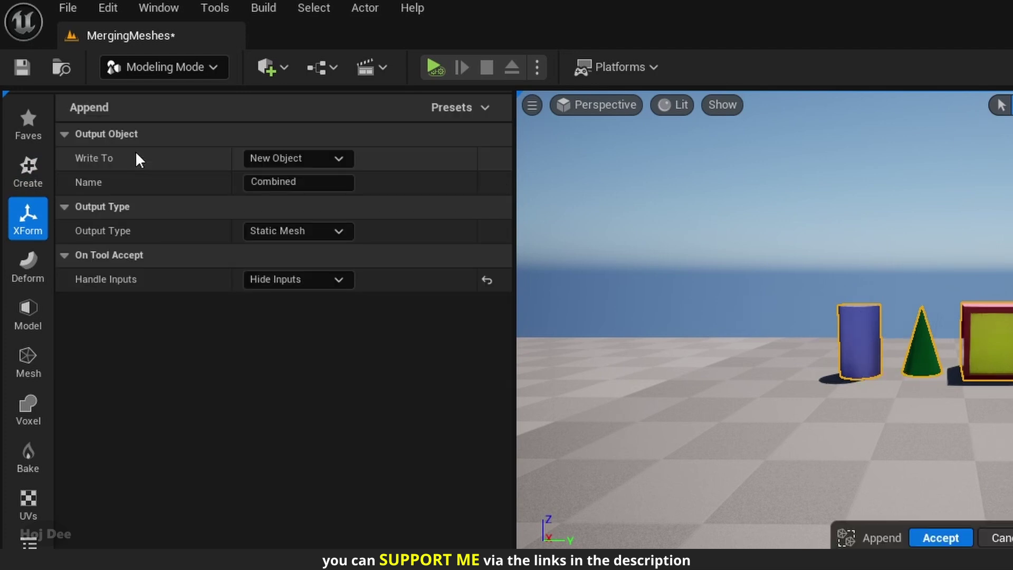
pyautogui.click(276, 278)
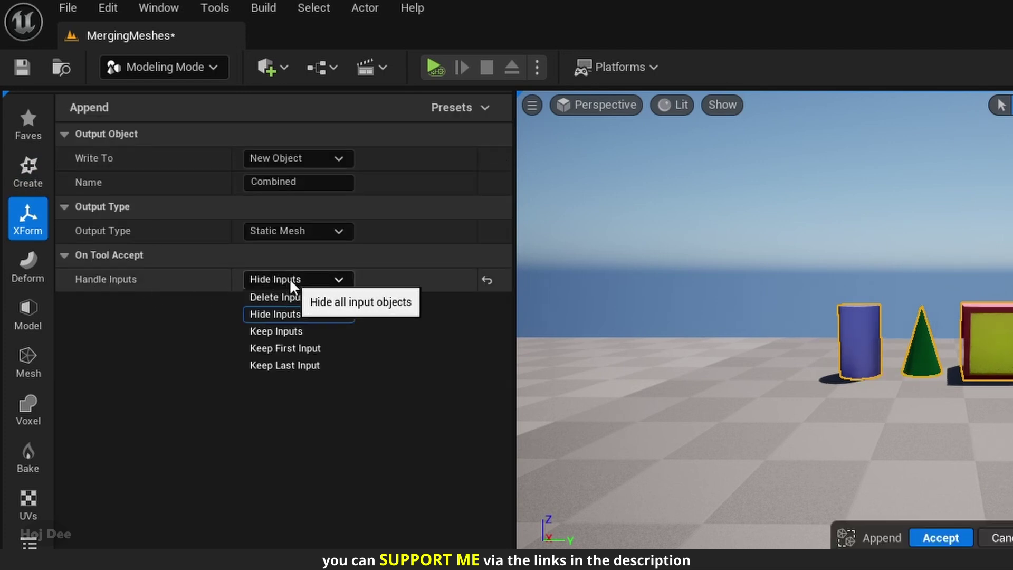
pyautogui.click(285, 316)
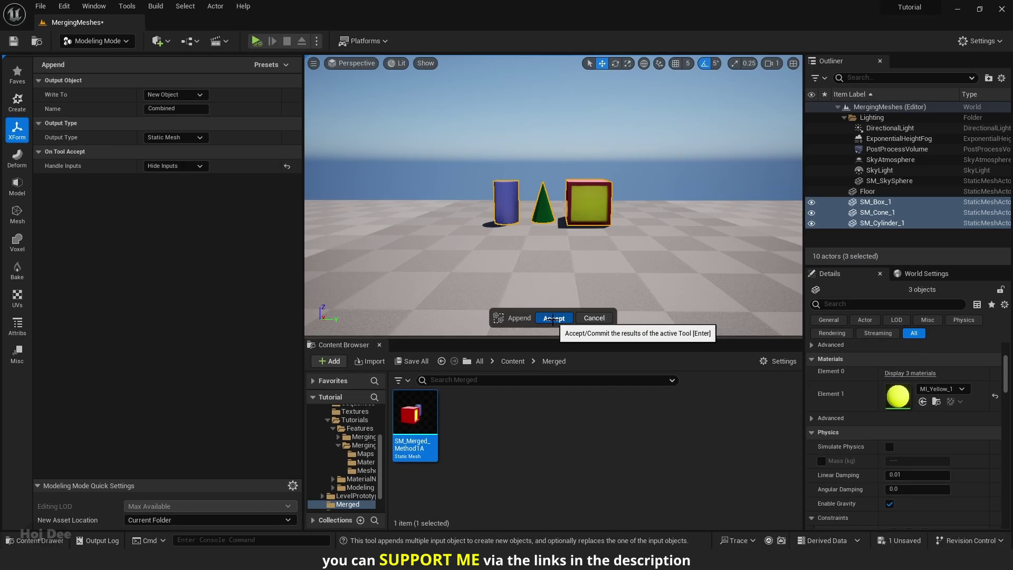
pyautogui.click(718, 257)
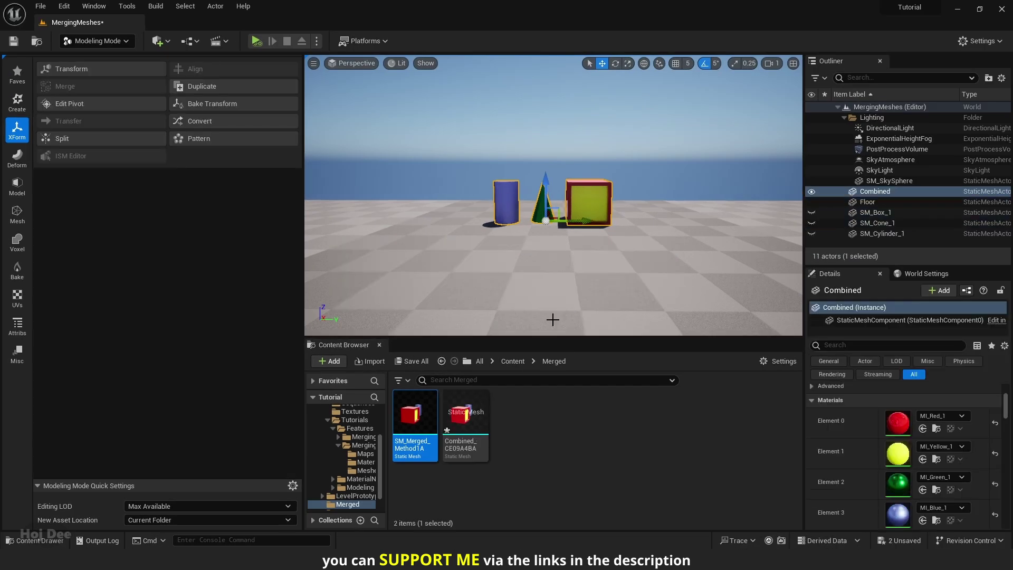
# Place the new Combined mesh asset in the level and frame it in the view.
pyautogui.click(469, 425)
pyautogui.moveTo(470, 426); pyautogui.dragTo(551, 247)
pyautogui.click(570, 211)
pyautogui.press('f')
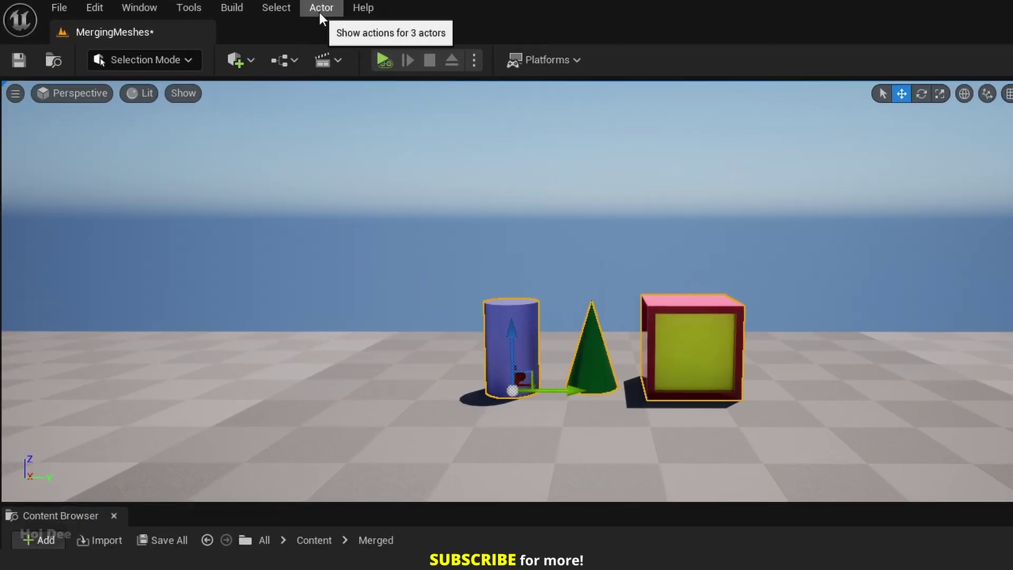
# Merge the three selected actors via Actor > Merge Actors into SM_Merged_Method3A.
pyautogui.click(318, 12)
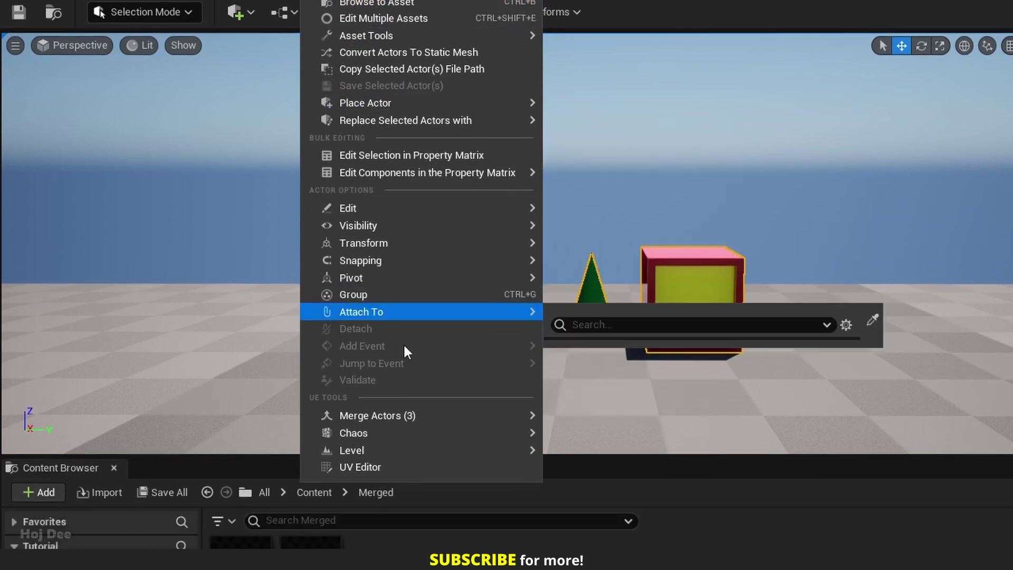
pyautogui.moveTo(404, 462)
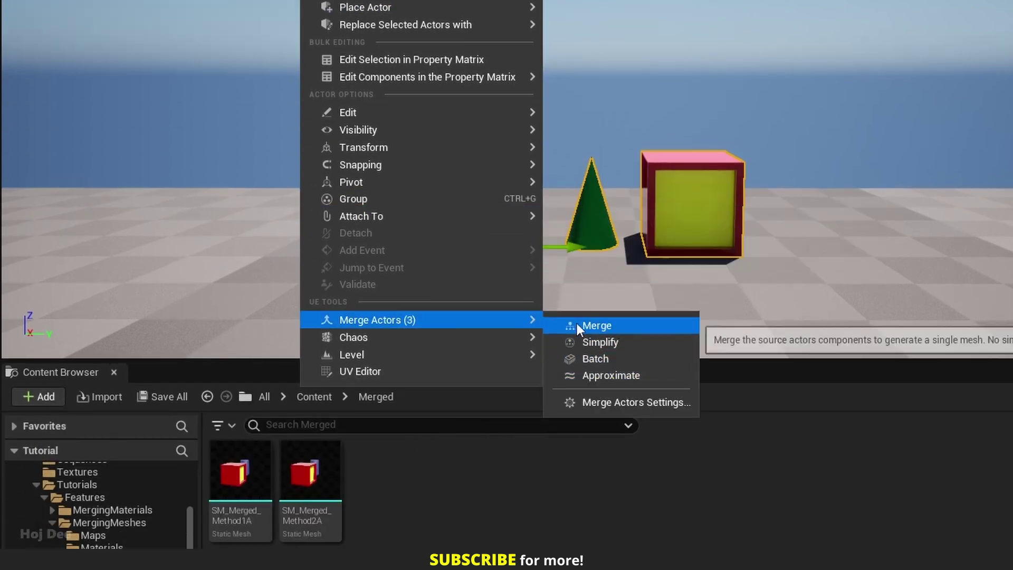
pyautogui.click(596, 327)
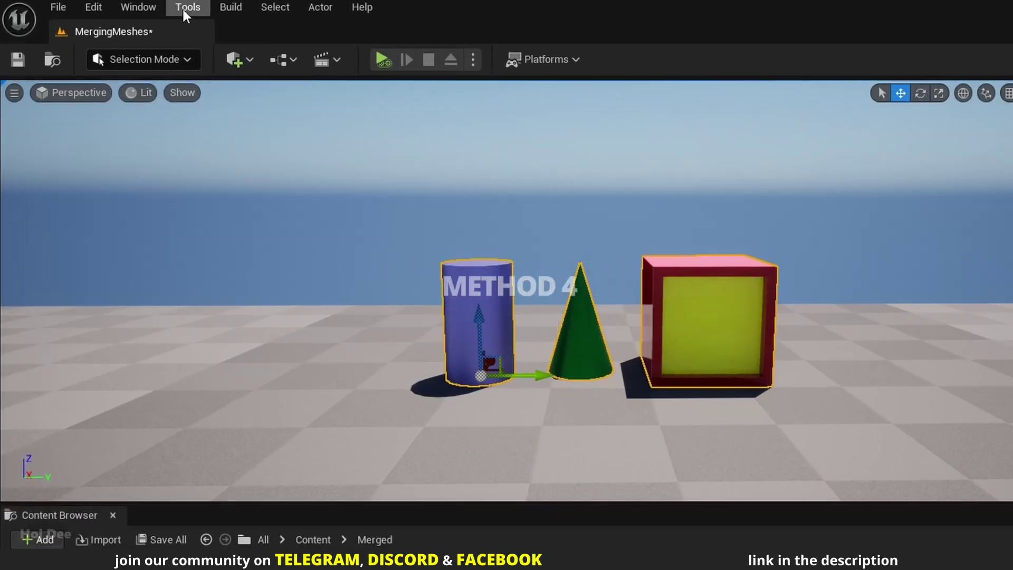
# Open Tools > Merge Actors and dock its window beside the Content Browser.
pyautogui.click(185, 8)
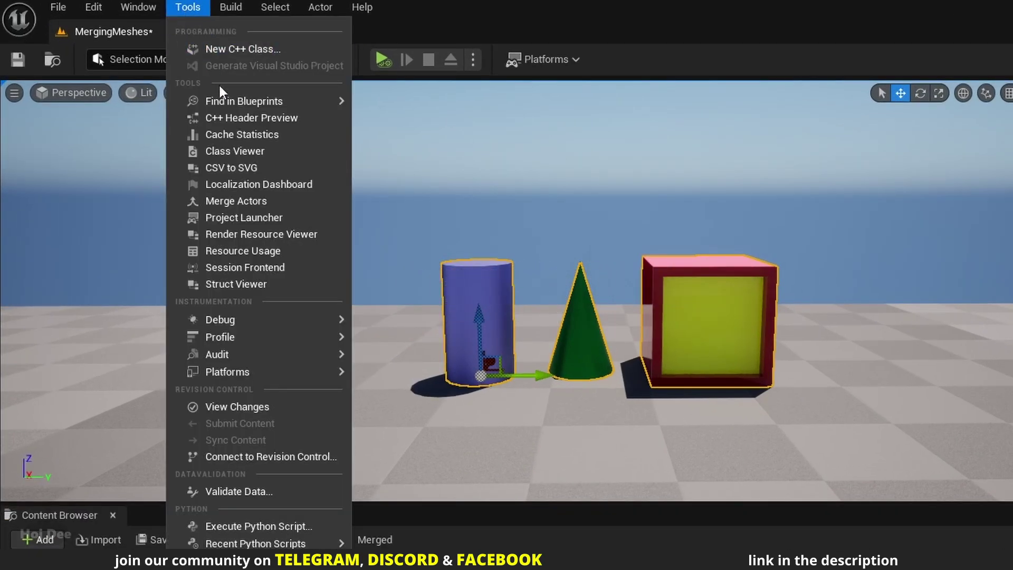
pyautogui.click(231, 201)
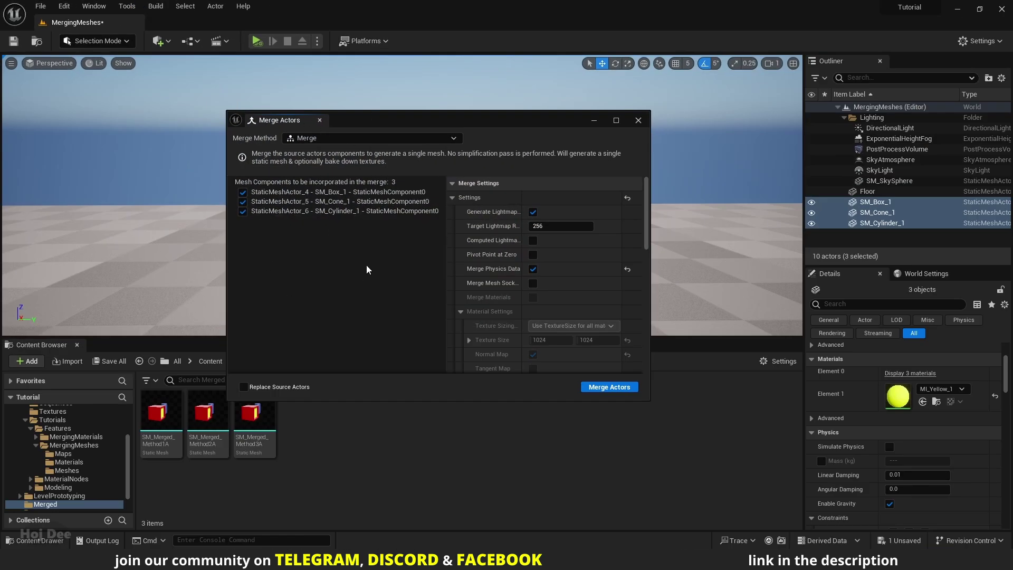
pyautogui.moveTo(283, 123); pyautogui.dragTo(153, 298)
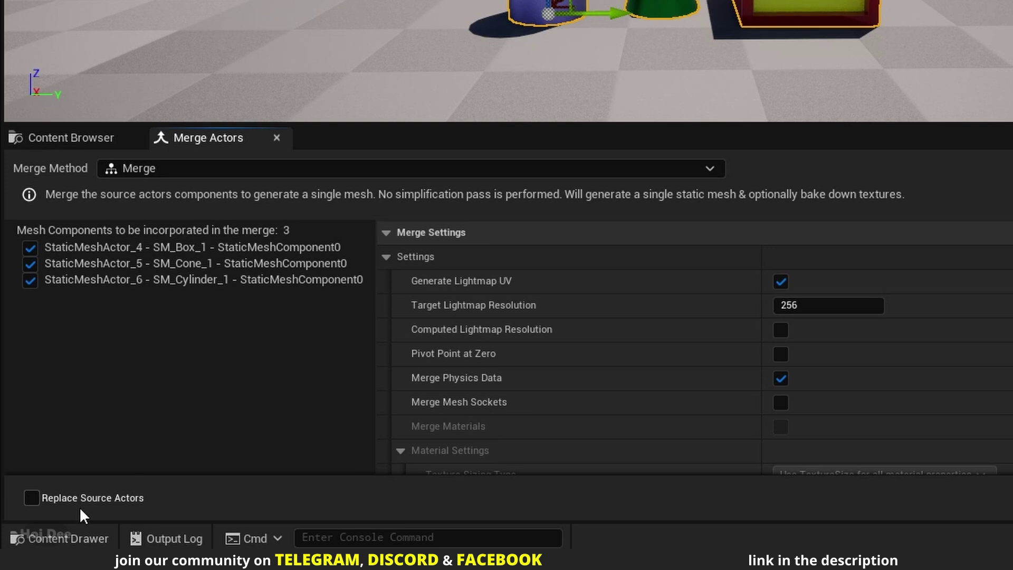
# Merge with Replace Source Actors on, saving as SM_Merged_Method4A in the Merged folder.
pyautogui.click(30, 496)
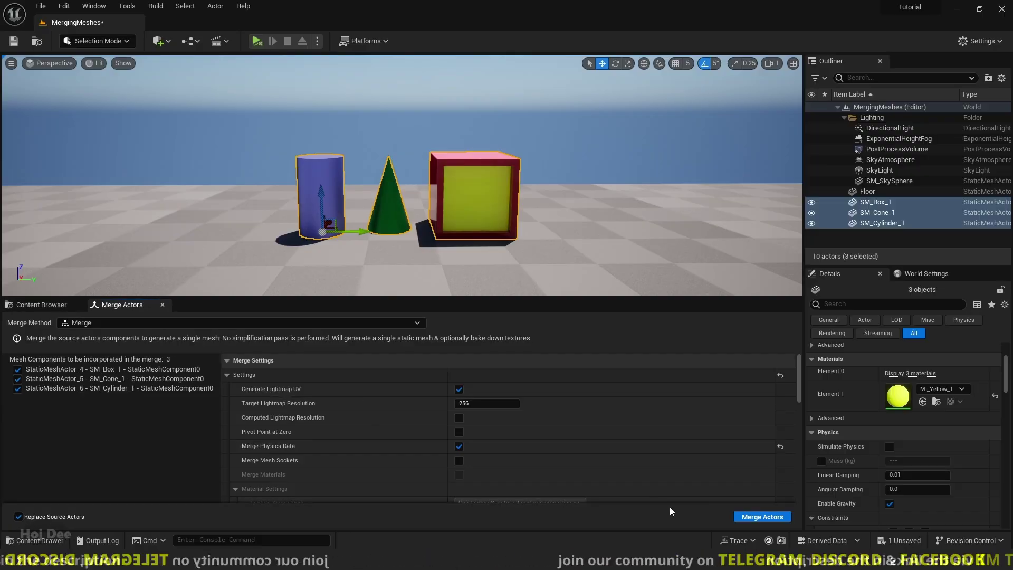
pyautogui.click(762, 517)
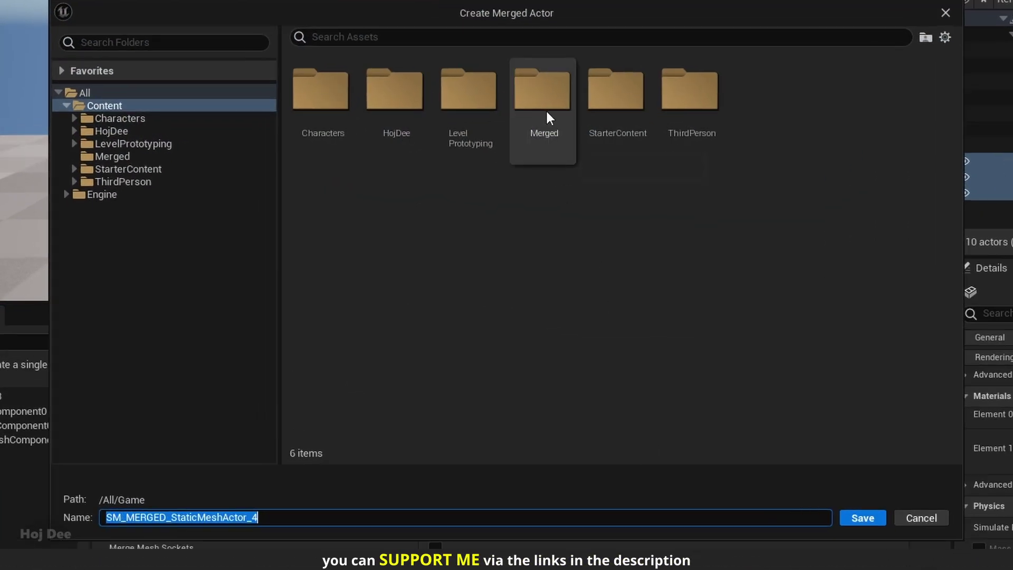
pyautogui.doubleClick(532, 165)
pyautogui.click(476, 106)
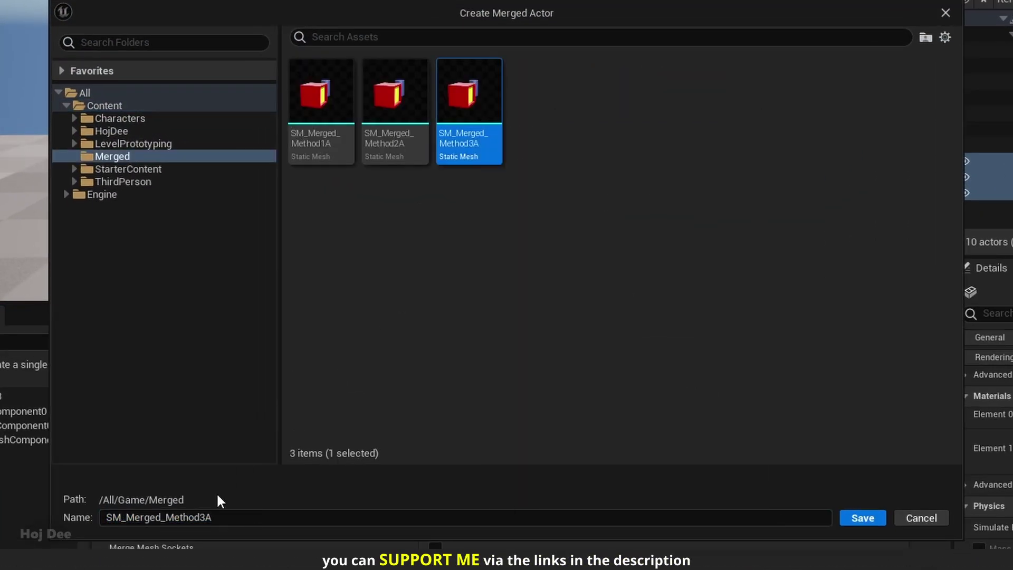
pyautogui.click(214, 517)
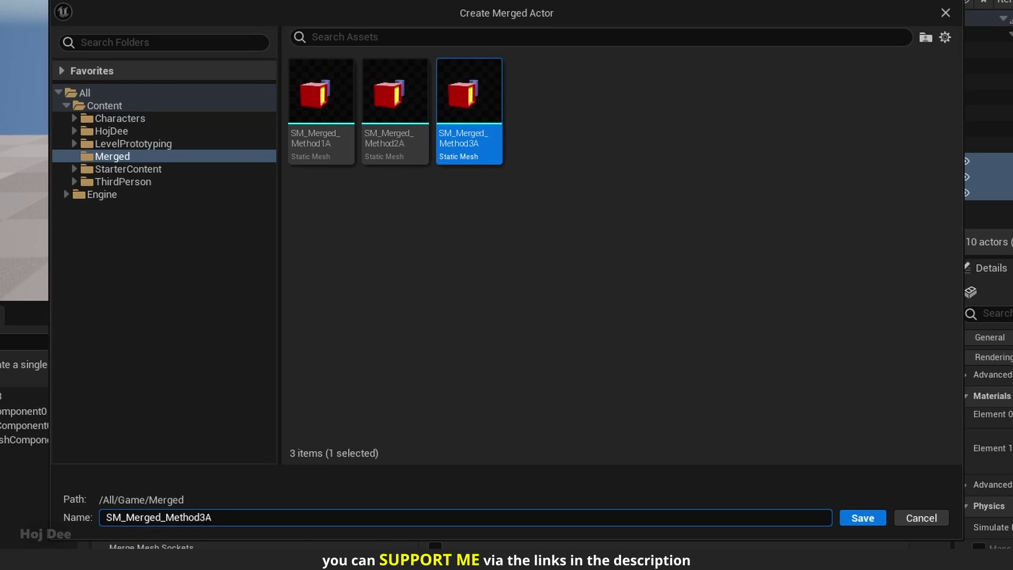
pyautogui.click(860, 519)
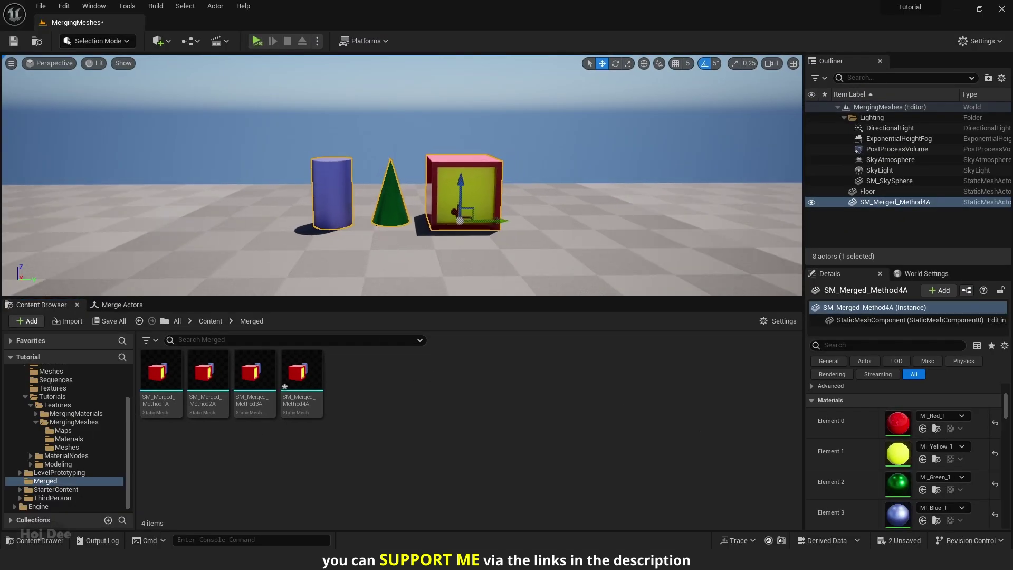
pyautogui.scroll(-1, 384, 245)
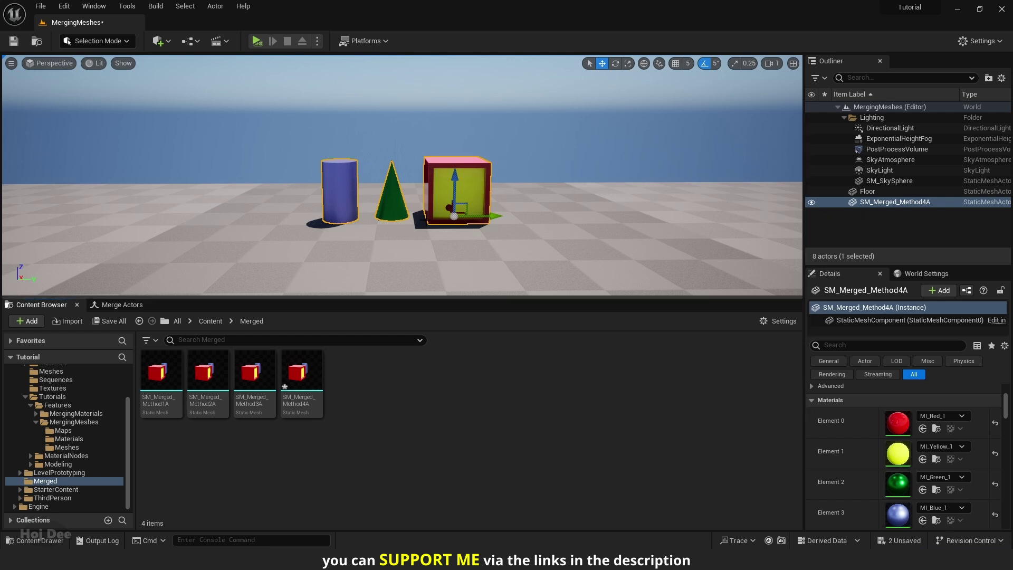
# Undo, merge again keeping source actors as SM_Merged_Method4B, and place it in the level.
pyautogui.hotkey('ctrl', 'z')
pyautogui.click(121, 305)
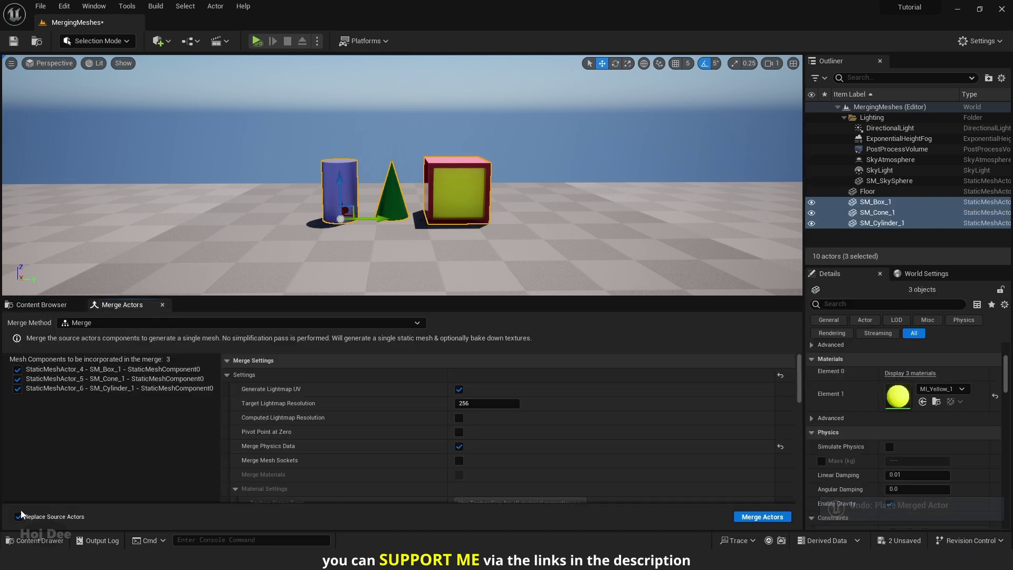
pyautogui.click(762, 517)
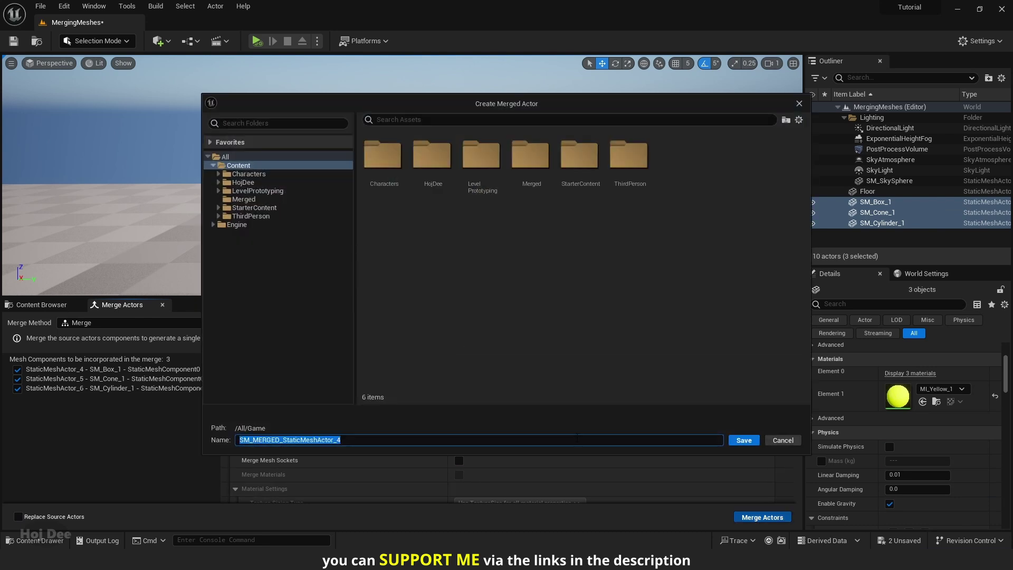
pyautogui.click(529, 165)
pyautogui.click(324, 440)
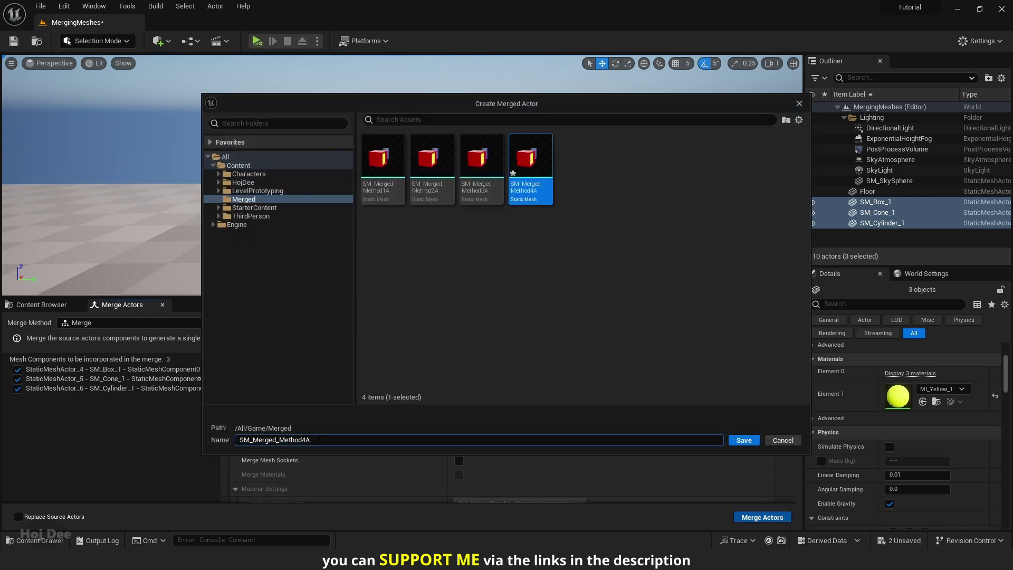
pyautogui.click(743, 440)
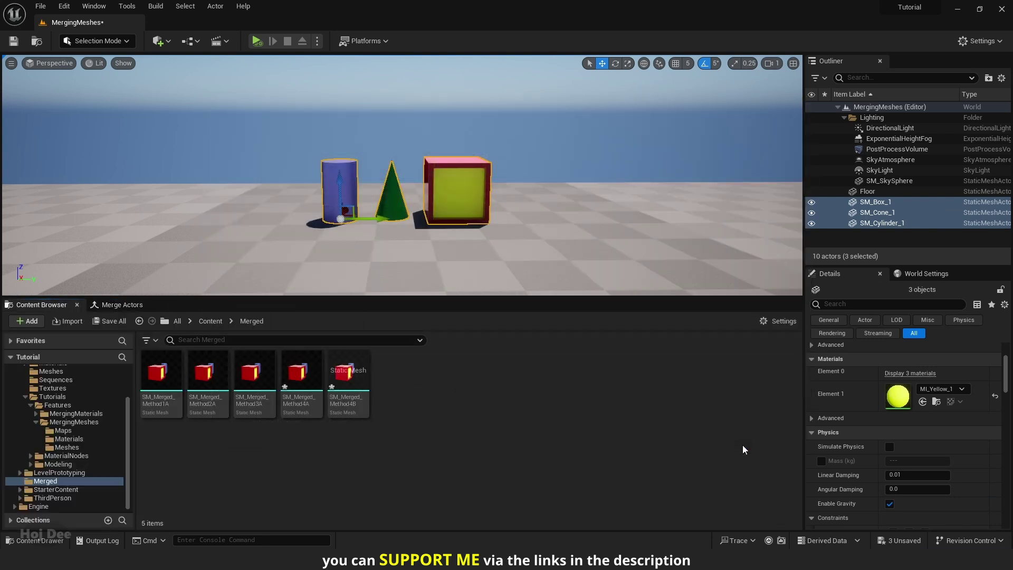
pyautogui.moveTo(345, 377); pyautogui.dragTo(381, 261)
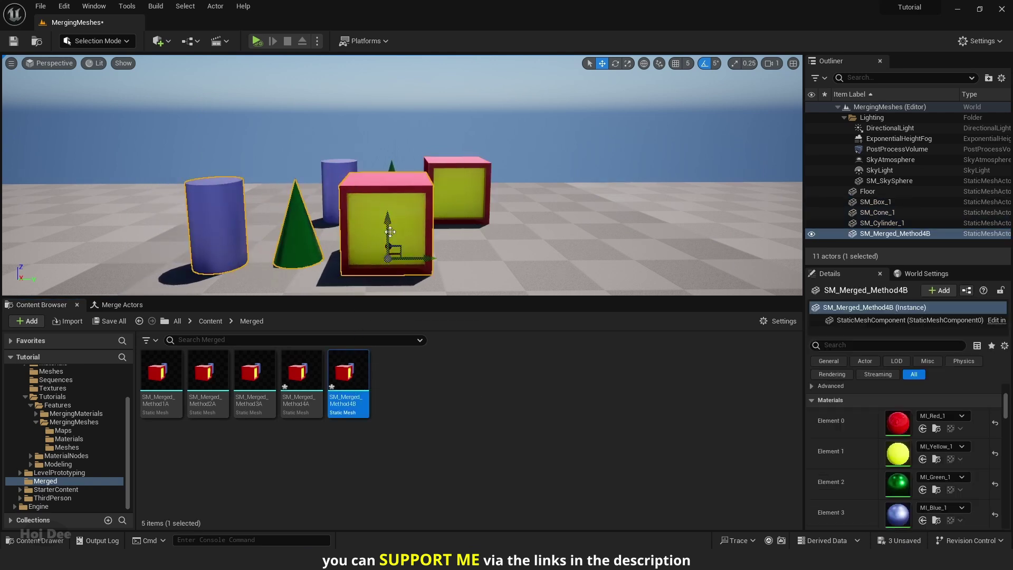